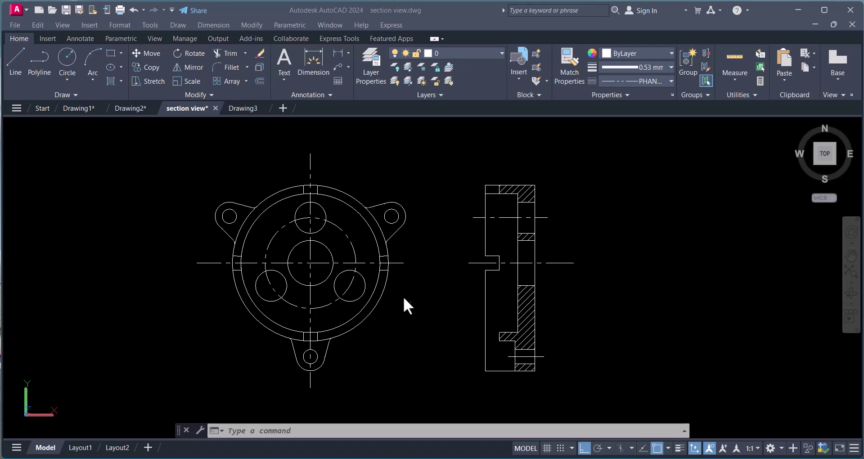
- Window-select the front view's vertical centerline
left_click(388, 323)
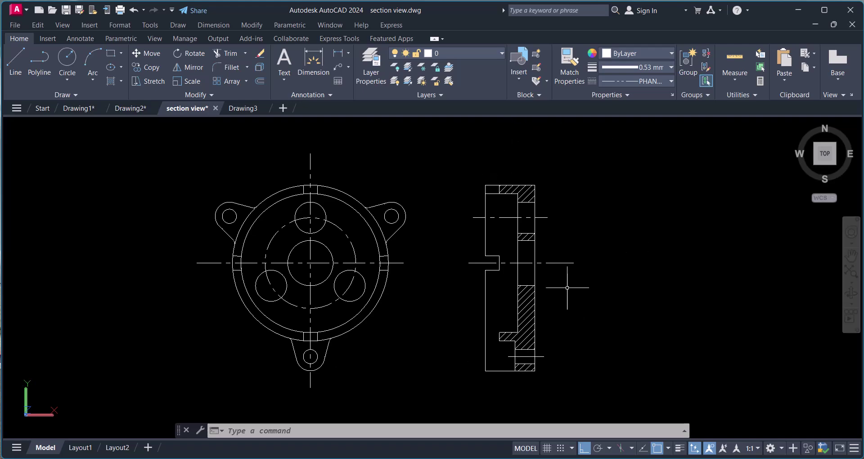
left_click(325, 386)
left_click(299, 382)
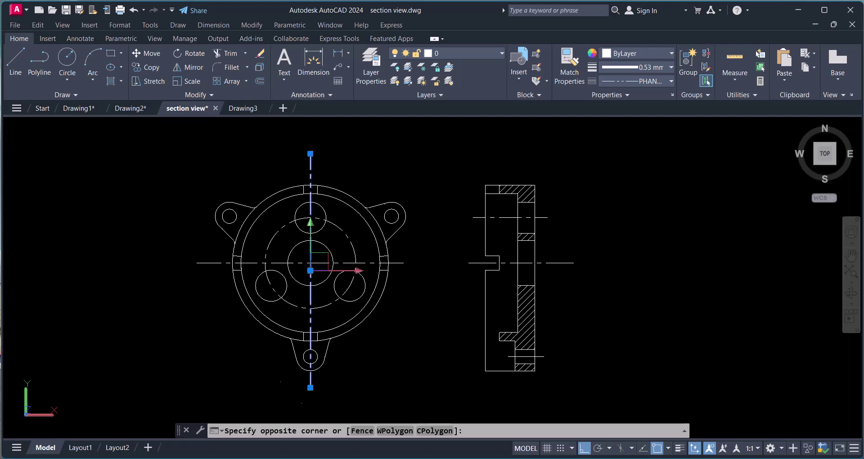
key("Escape")
key("Escape")
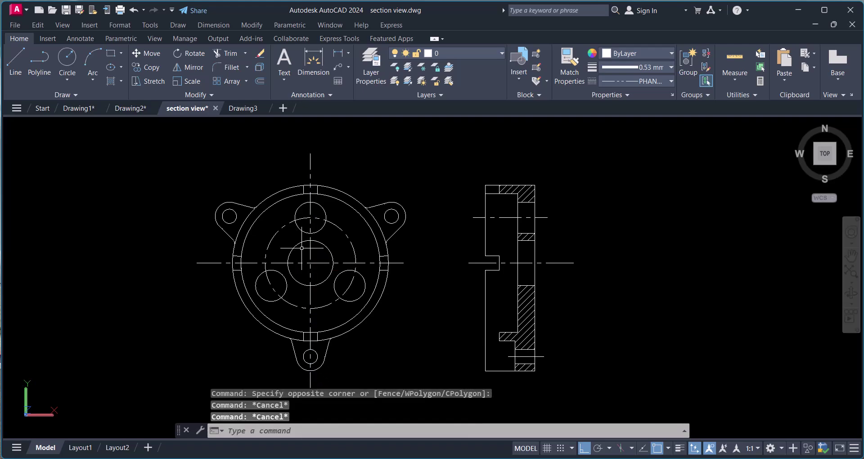
left_click(334, 151)
left_click(274, 157)
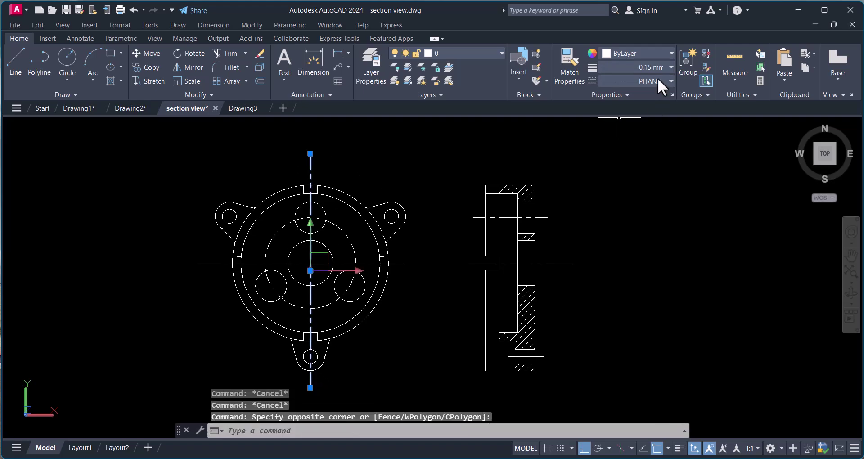
left_click(314, 173)
key("Escape")
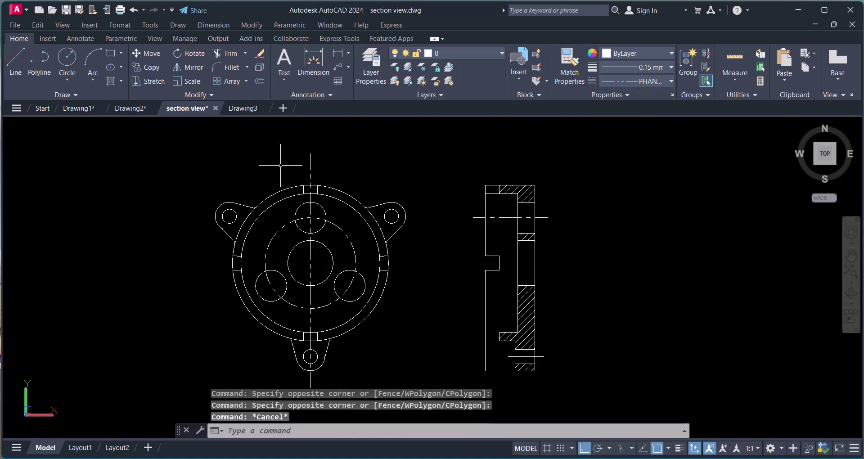
left_click(335, 169)
left_click(284, 162)
- Change the selected centerline's lineweight from 0.15 mm to 0.30 mm
left_click(639, 67)
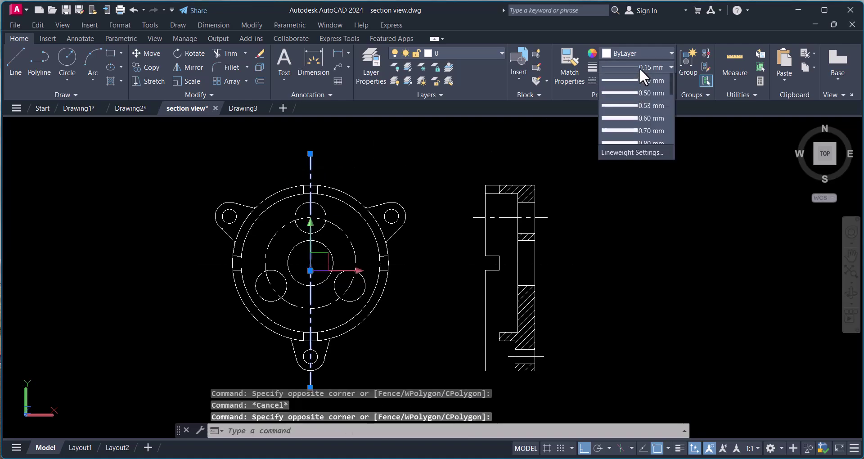
left_click(623, 129)
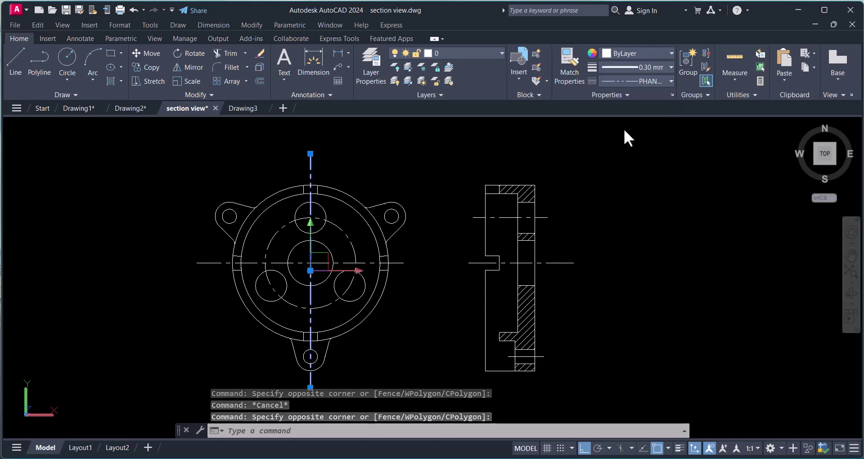
key("Escape")
scroll(308, 180, "up", 3)
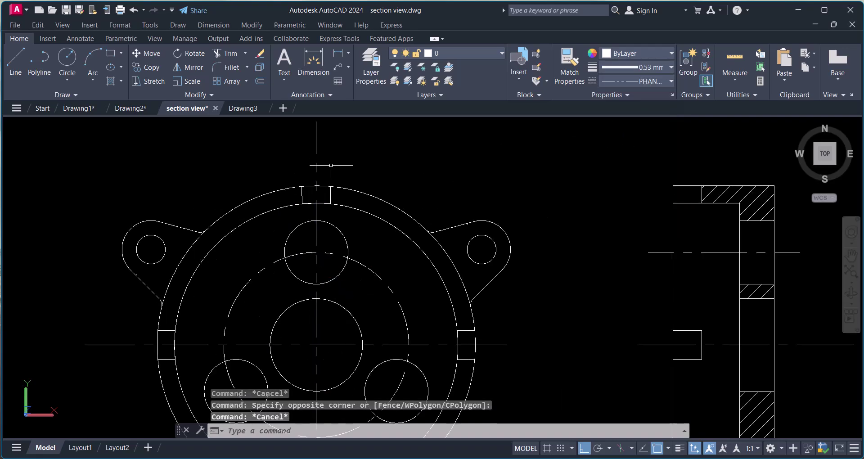
scroll(331, 165, "down", 3)
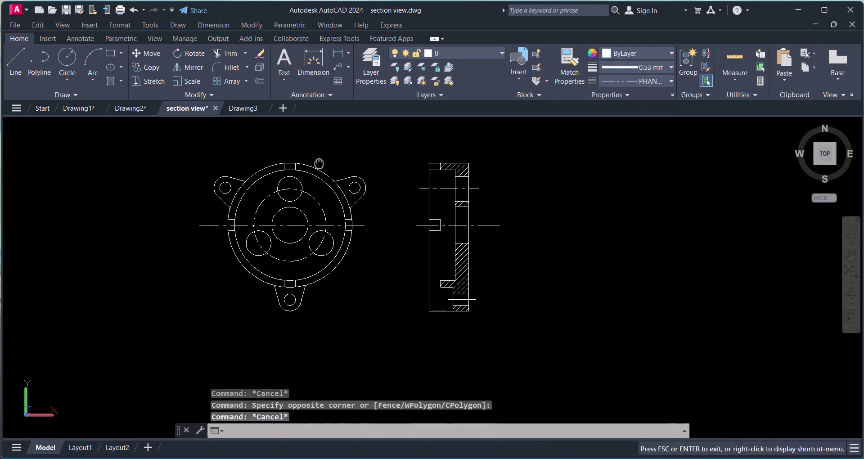
- Add LineWeight to the status bar and switch lineweight display on
left_click(854, 449)
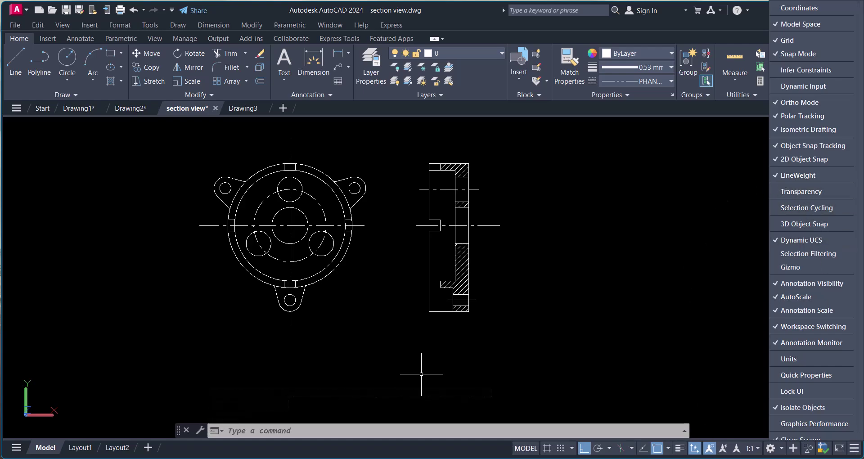
left_click(681, 449)
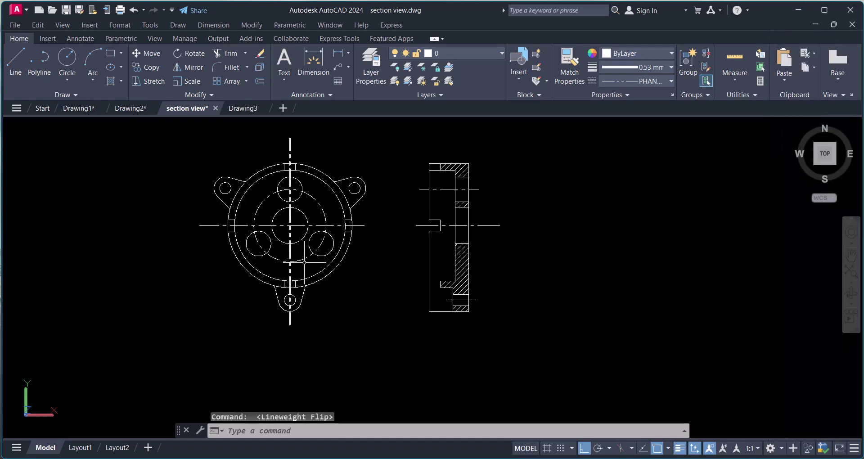
scroll(305, 262, "up", 3)
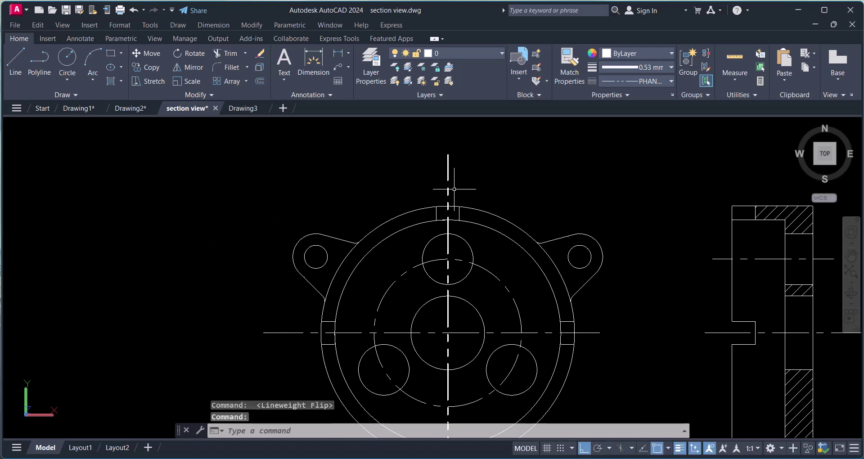
scroll(454, 189, "down", 2)
middle_click_drag(455, 189, 365, 160)
scroll(407, 174, "up", 2)
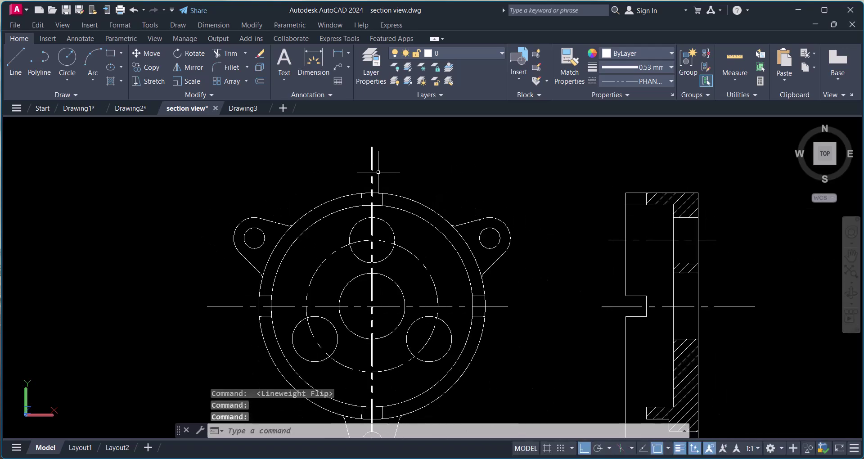
- Draw a leader arrow from the vertical centerline's top endpoint with the LE command
type("le")
key("Return")
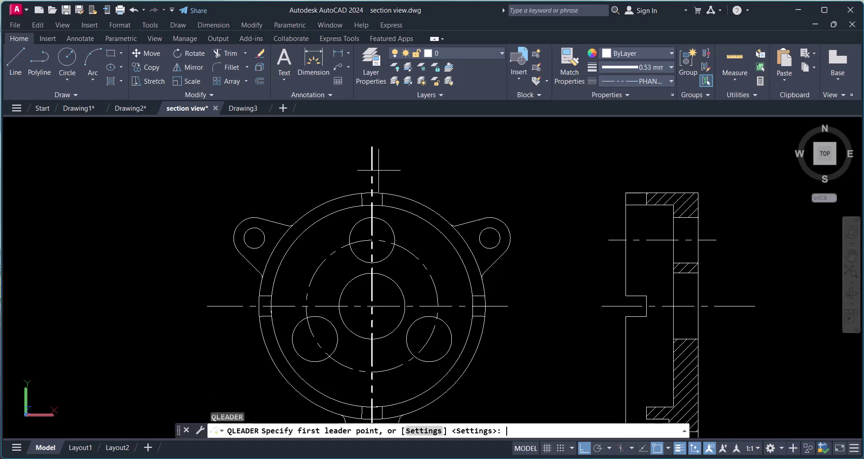
left_click(372, 147)
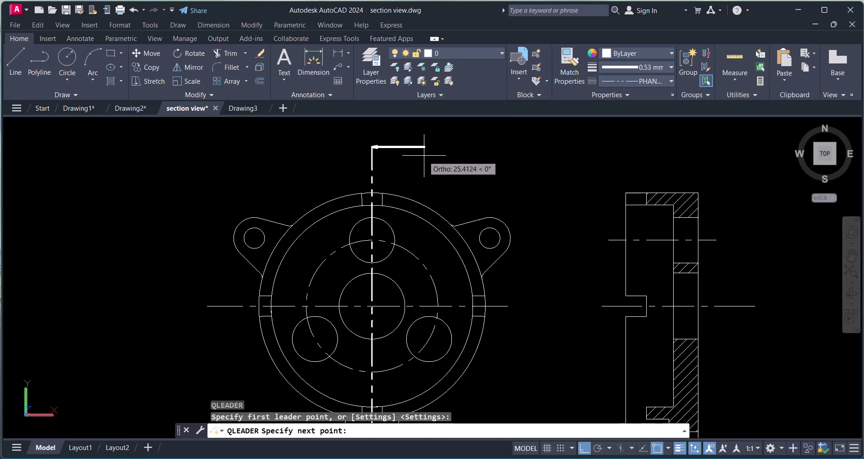
key("Escape")
key("Escape")
- Set the new leader's arrow size to 6 in Properties
scroll(394, 176, "up", 3)
left_click(405, 184)
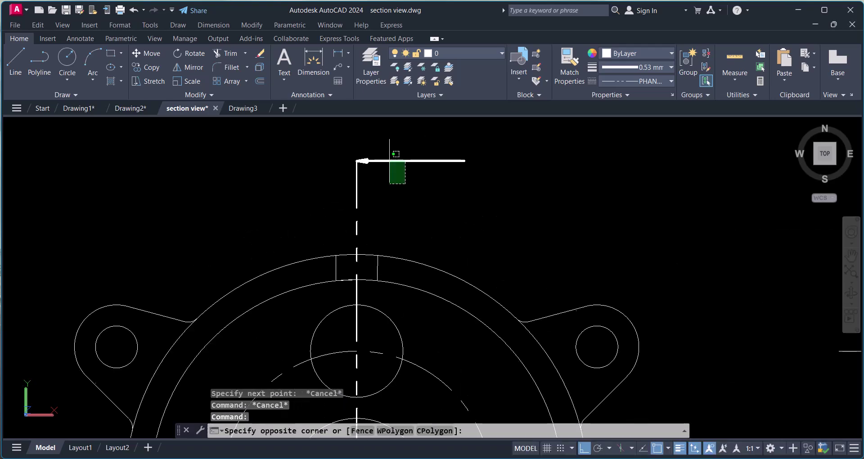
left_click(389, 161)
type("ch")
key("Return")
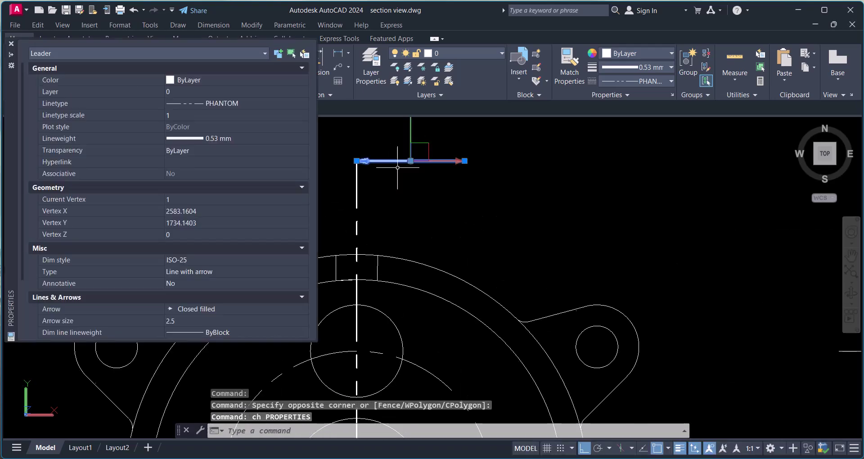
left_click(179, 318)
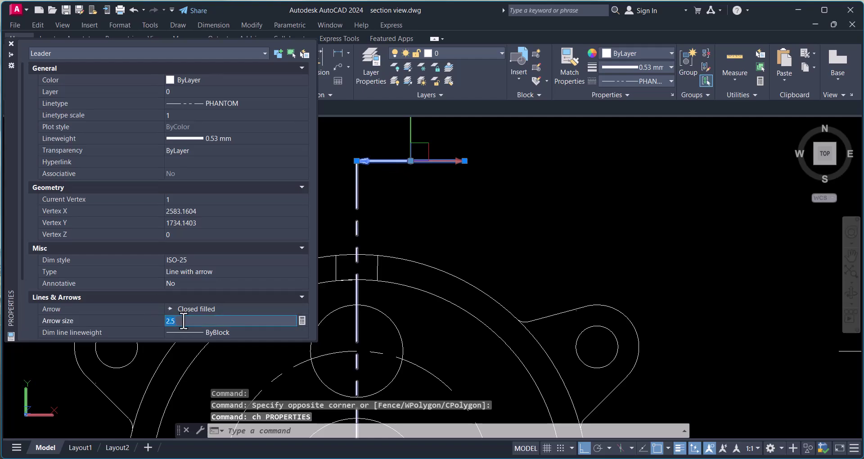
type("6")
key("Tab")
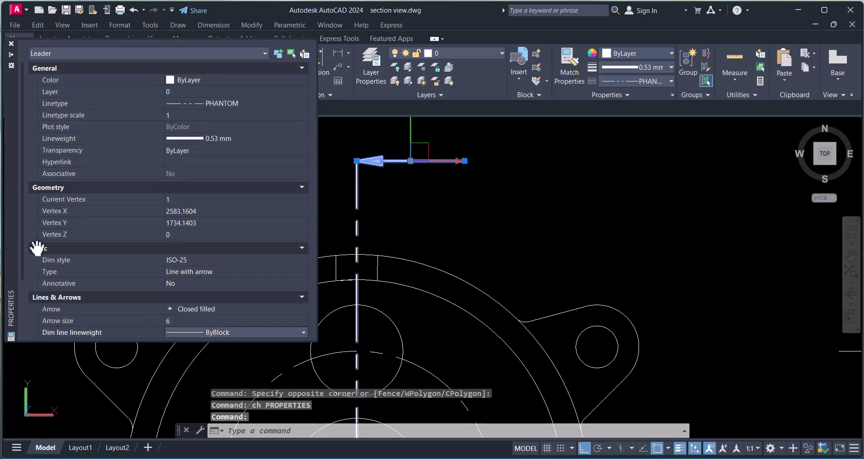
left_click(11, 42)
key("Escape")
key("Escape")
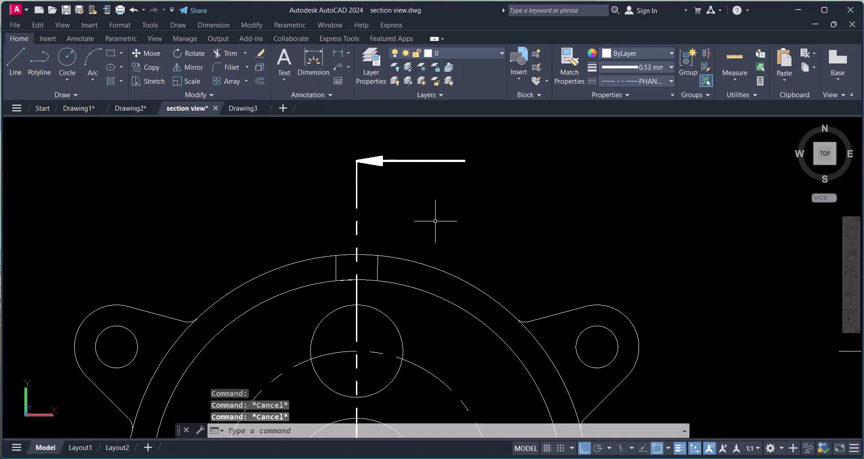
- Place an MTEXT letter A in Arial at height 6 beside the top arrow
type("mt")
key("Return")
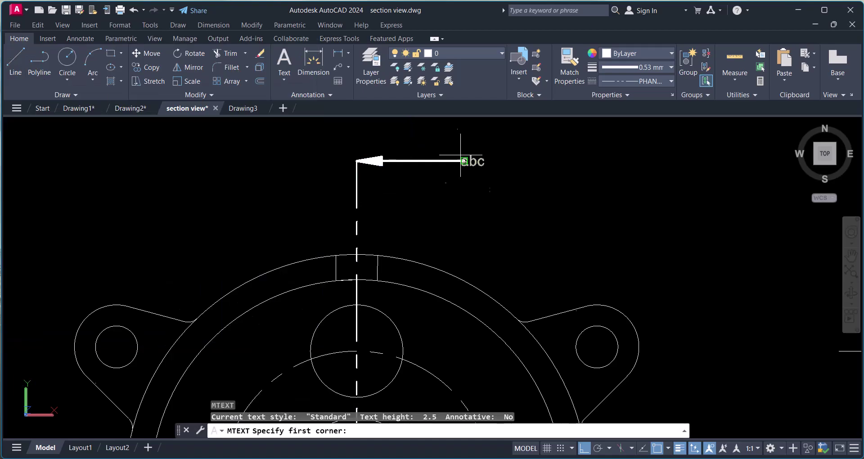
left_click(410, 125)
left_click(484, 154)
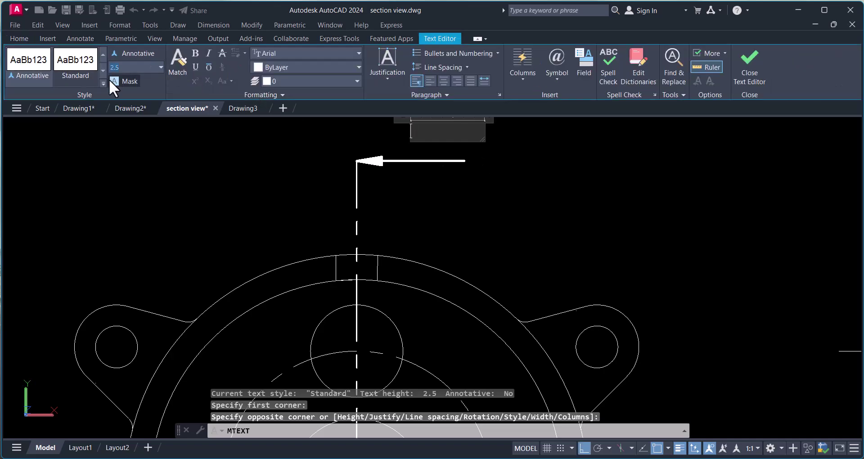
left_click(435, 131)
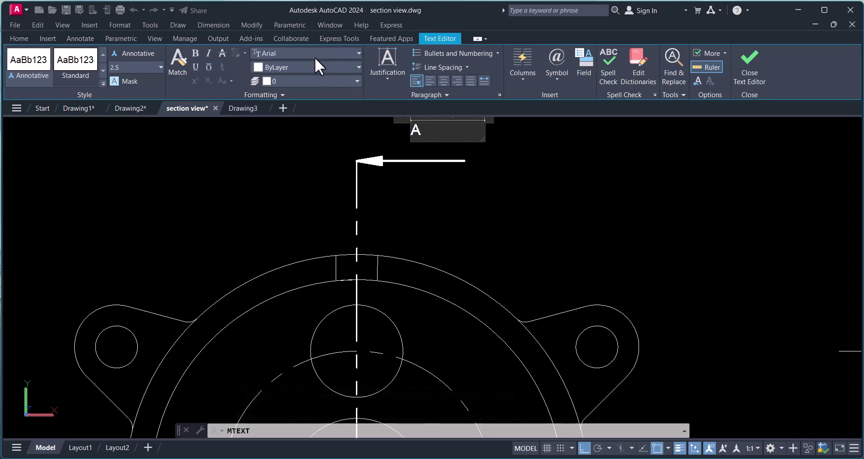
left_click(327, 51)
left_click(327, 50)
type("6")
key("Return")
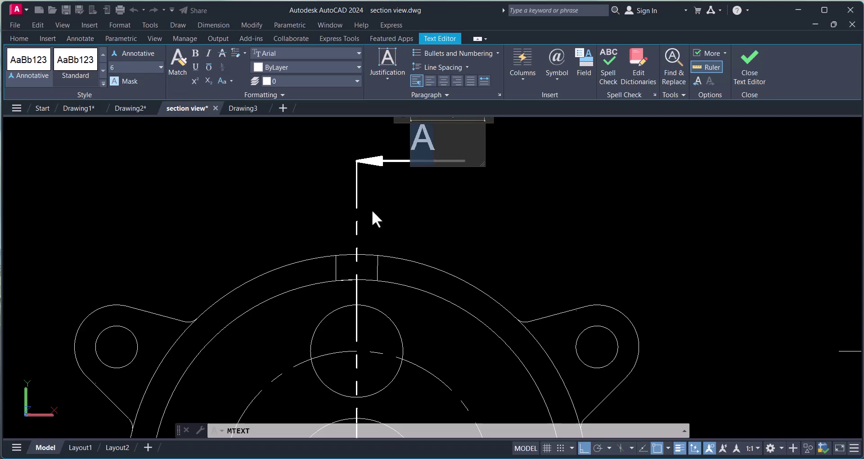
left_click(506, 228)
scroll(505, 228, "down", 3)
scroll(385, 270, "up", 3)
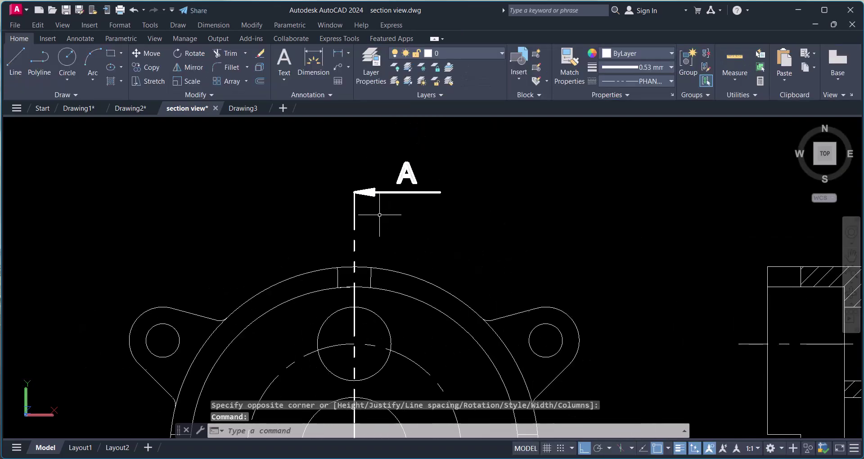
- Stretch the cutting-plane leader's top end upward
left_click(331, 213)
left_click(353, 189)
left_click(354, 192)
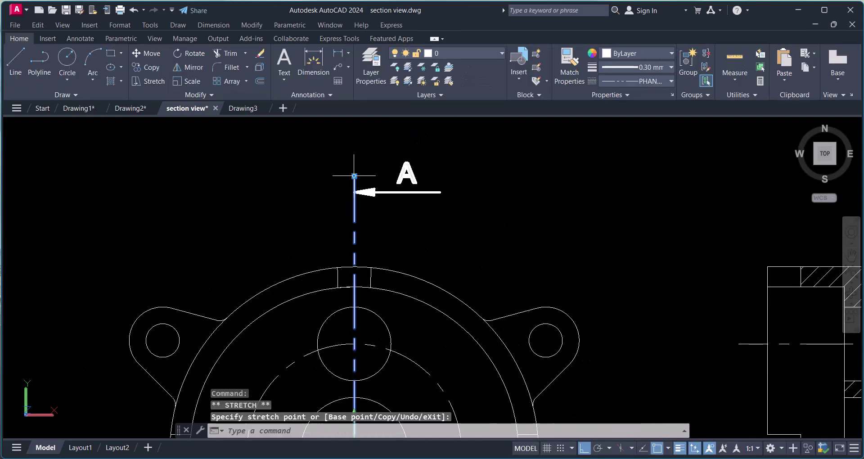
left_click(360, 182)
key("Escape")
key("Escape")
scroll(360, 184, "down", 2)
type("c")
key("Return")
left_click(444, 196)
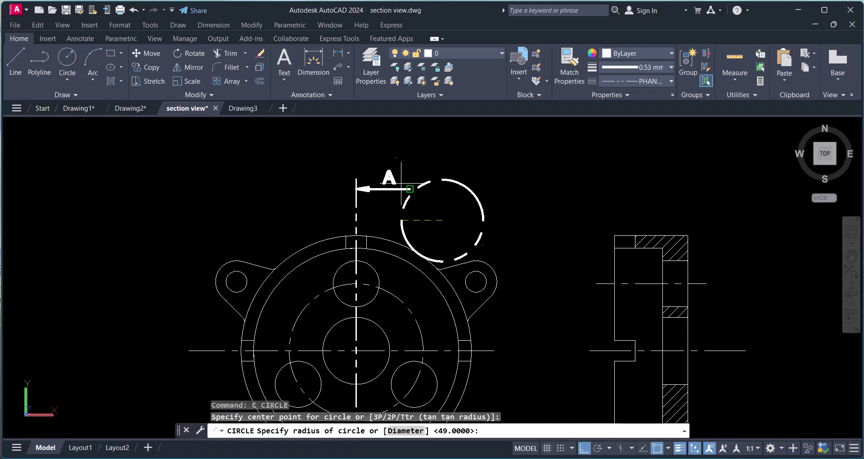
key("Escape")
key("Escape")
- Copy the arrow and letter A to the centerline's bottom end
type("co")
key("Return")
left_click(428, 212)
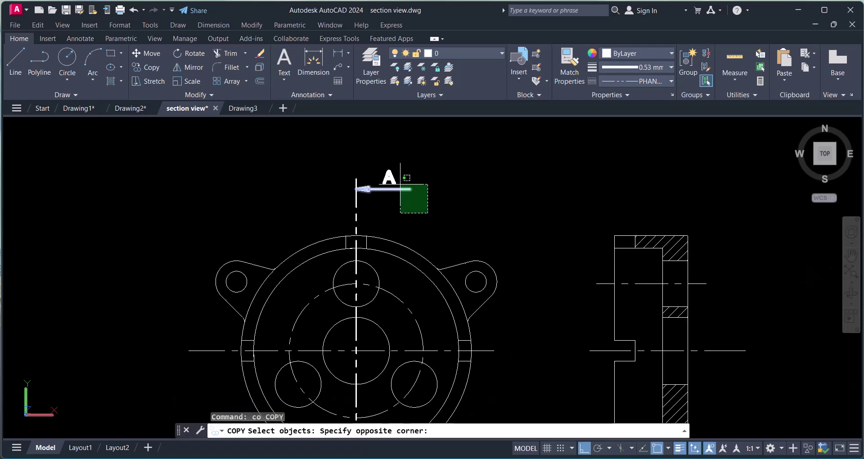
left_click(380, 180)
key("Return")
left_click(439, 189)
middle_click_drag(446, 221, 439, 97)
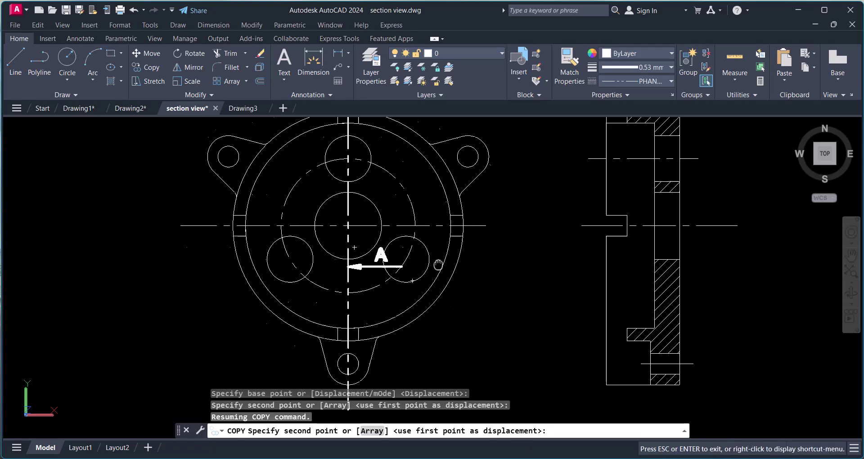
middle_click_drag(435, 370, 432, 252)
left_click(433, 281)
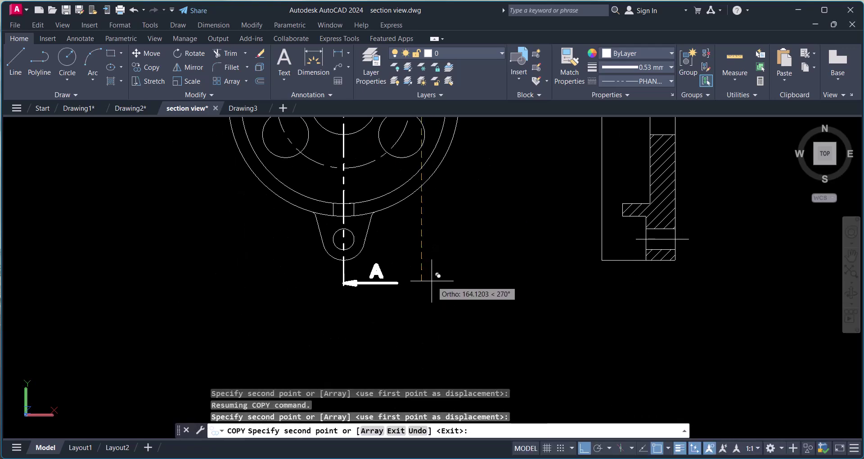
key("Escape")
key("Escape")
key("Escape")
scroll(396, 288, "up", 3)
scroll(396, 288, "down", 5)
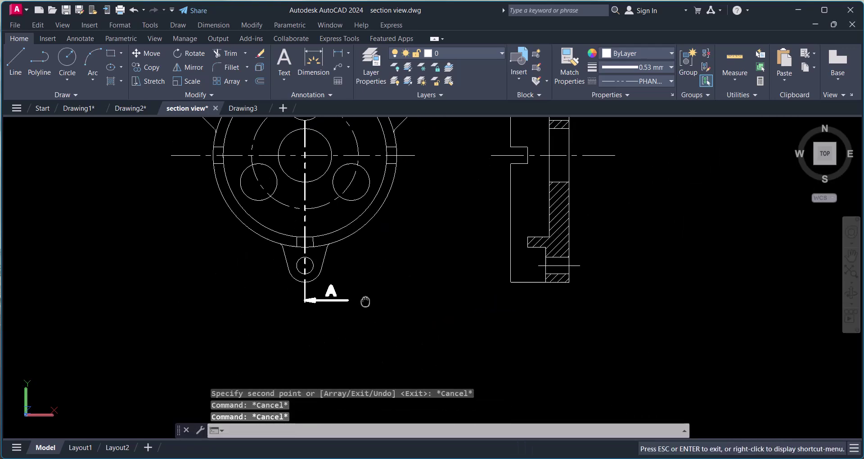
- Copy the bottom letter A, with Ortho off, to a spot below the section view
type("co")
key("Return")
scroll(342, 293, "up", 3)
left_click(332, 299)
left_click(292, 280)
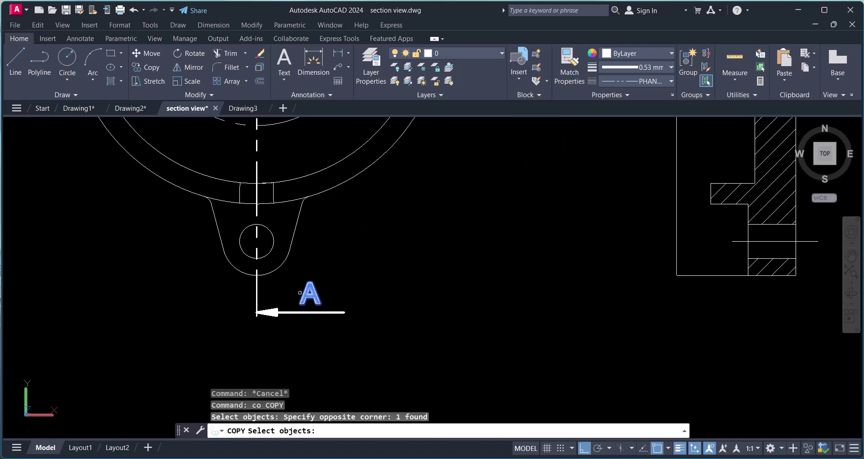
key("Return")
left_click(309, 295)
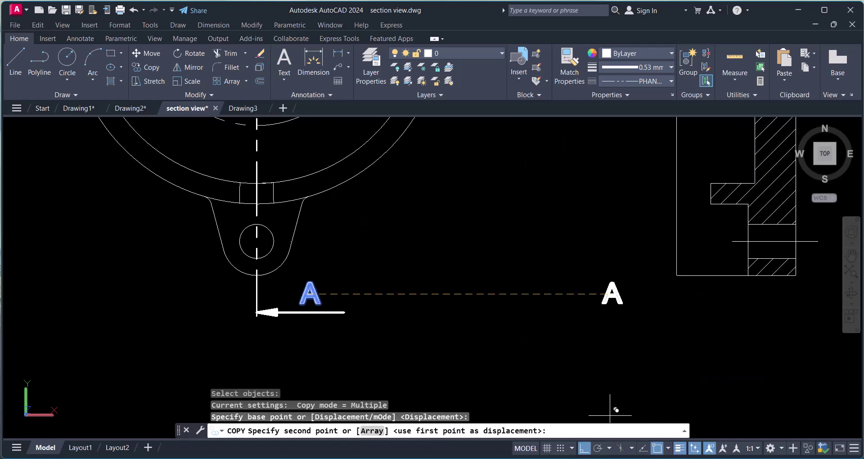
left_click(584, 448)
middle_click_drag(718, 358, 489, 324)
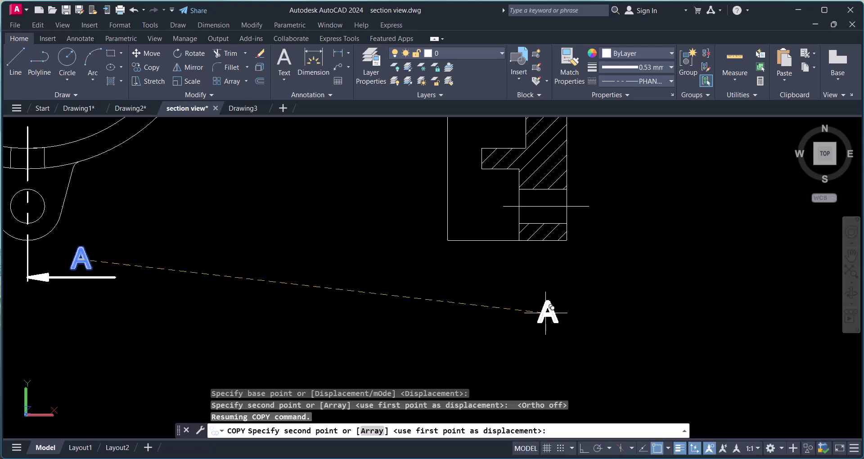
left_click(525, 295)
key("Escape")
key("Escape")
key("Escape")
- Edit the copied A so it reads 'Section A-A'
type("ed")
key("Return")
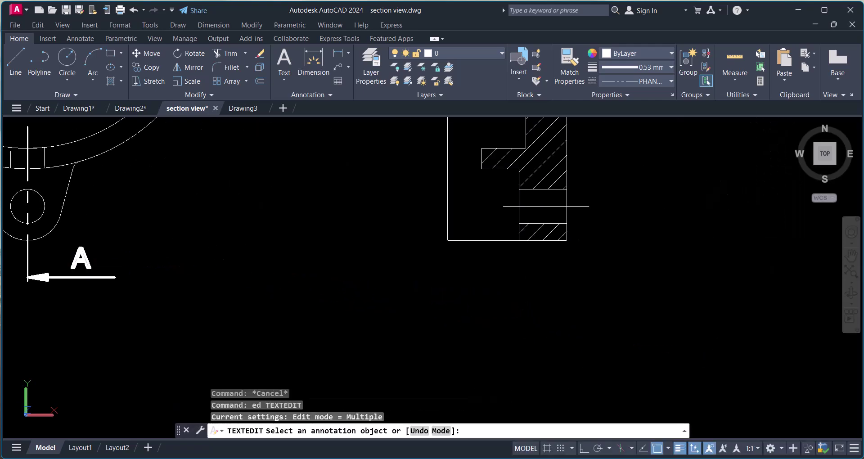
left_click(529, 296)
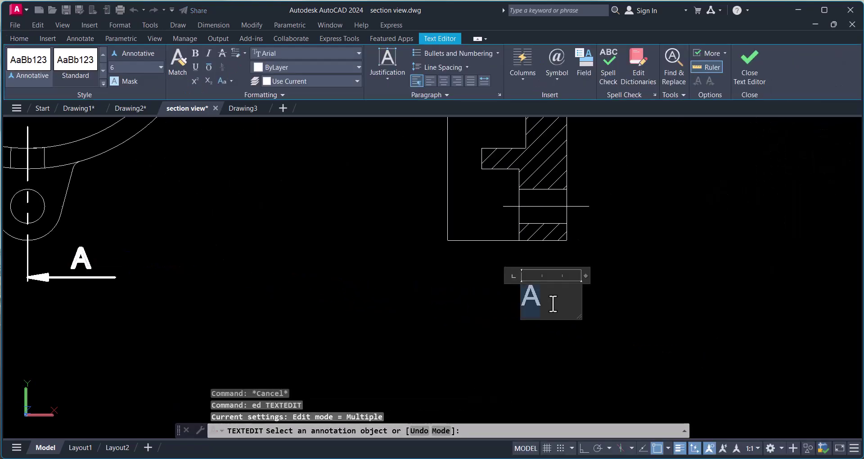
type("Section")
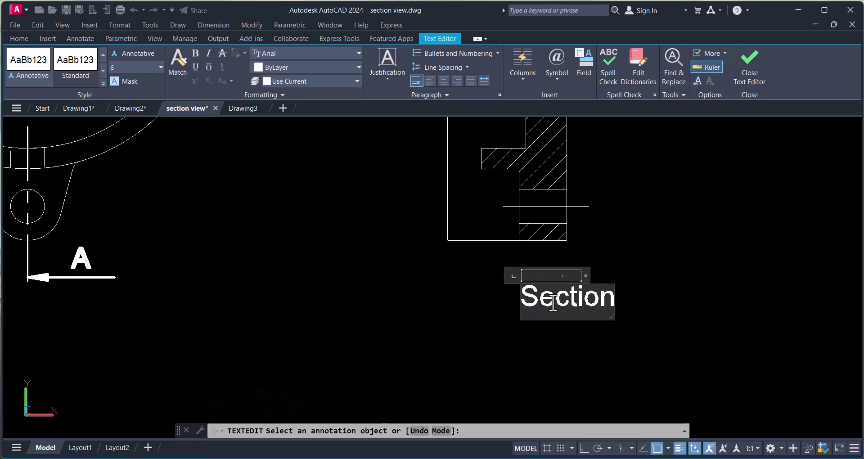
key("Return")
type("a")
key("BackSpace")
key("BackSpace")
key("Return")
type("A-A")
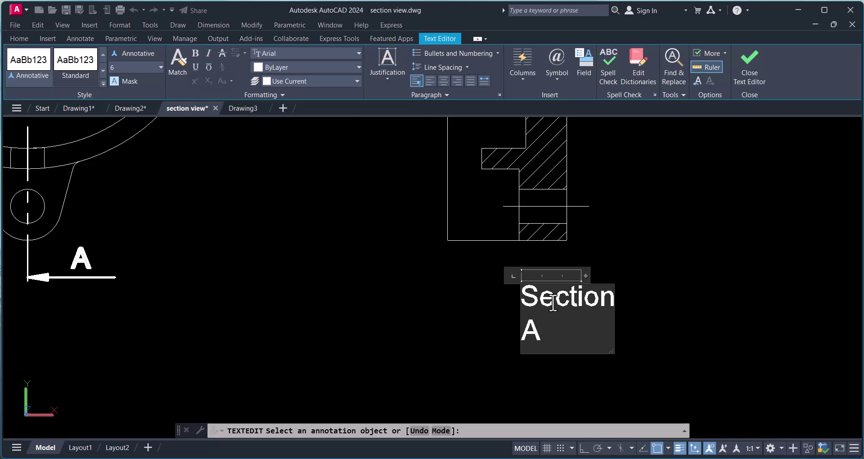
left_click(653, 381)
key("Escape")
key("Escape")
- Move the 'Section A-A' caption to centre it beneath the section view
left_click(622, 336)
left_click(580, 300)
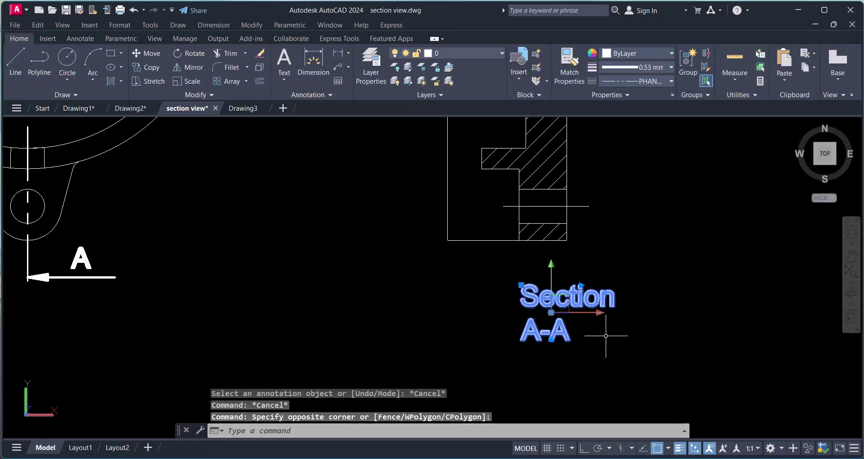
left_click(581, 285)
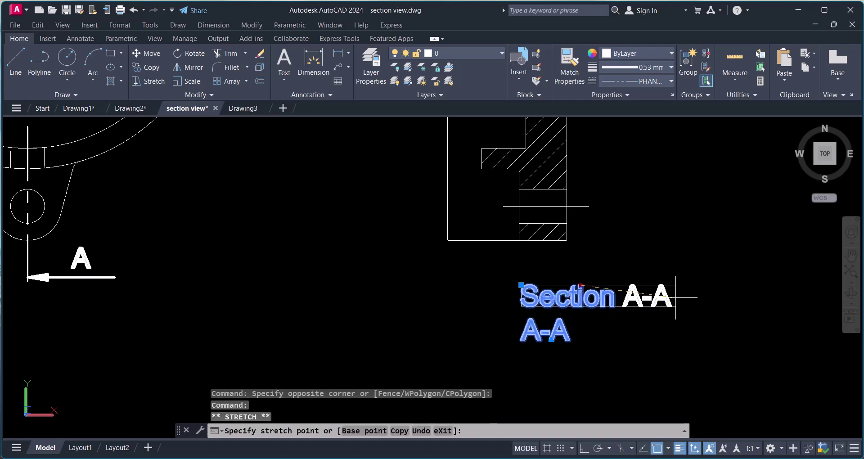
key("Escape")
key("Escape")
key("Escape")
type("m")
key("Return")
left_click(646, 343)
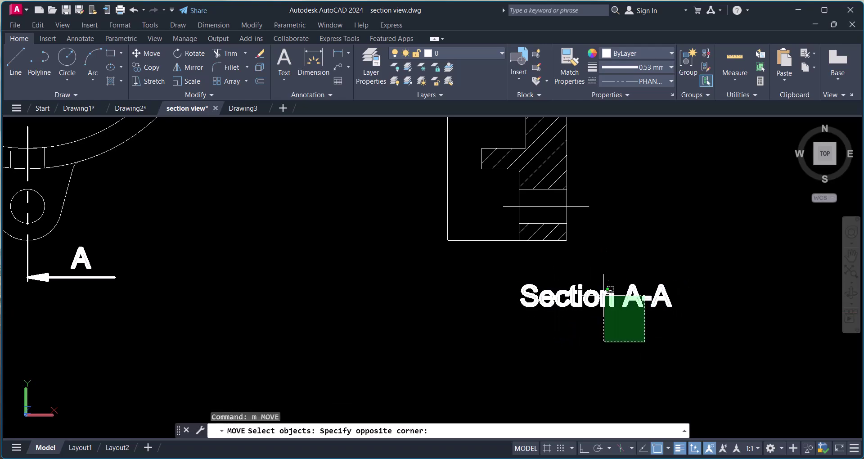
left_click(603, 290)
key("Return")
left_click(611, 322)
left_click(550, 314)
key("Escape")
scroll(466, 291, "down", 4)
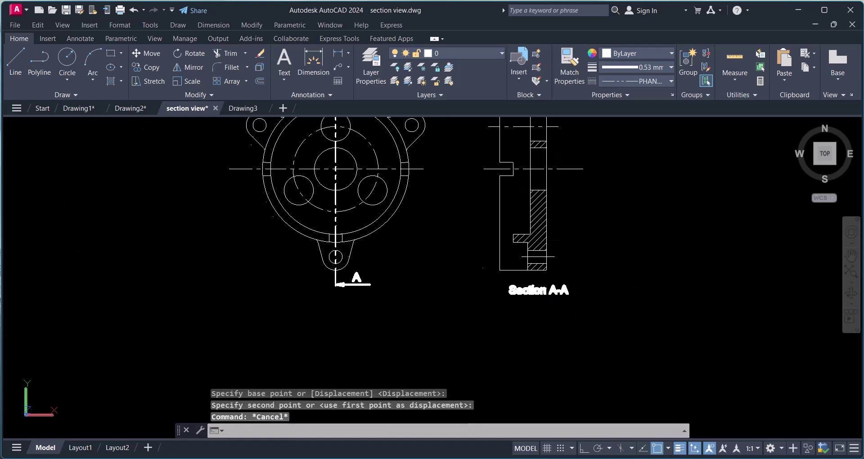
- Zoom out and pan until the filled four-hole flange sits mid-screen
scroll(465, 291, "down", 2)
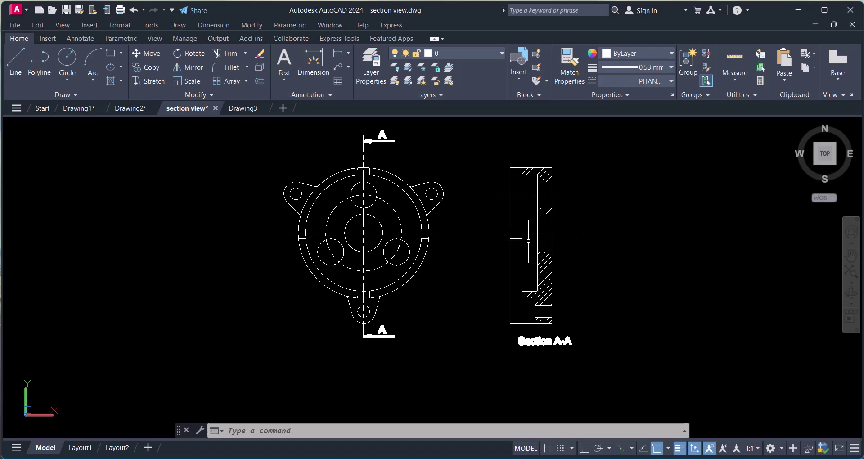
scroll(468, 232, "down", 3)
middle_click_drag(468, 233, 469, 357)
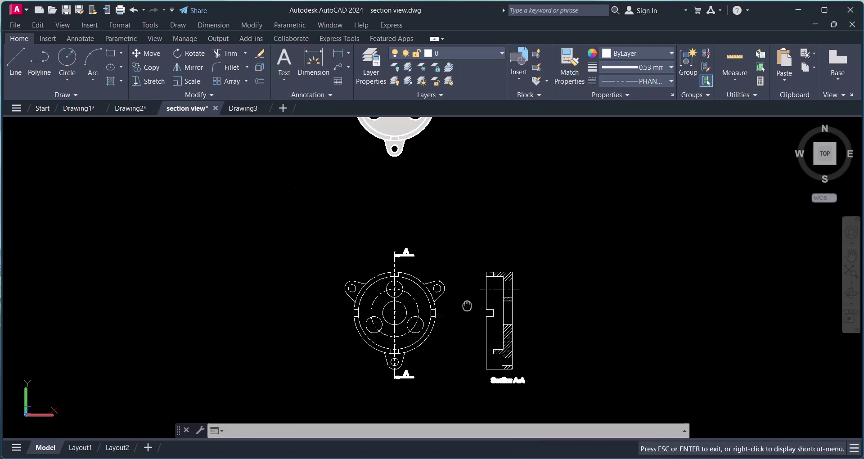
middle_click_drag(472, 251, 475, 343)
- Orbit the flange into an isometric view to confirm it is a 3D solid
key("Escape")
scroll(396, 245, "up", 3)
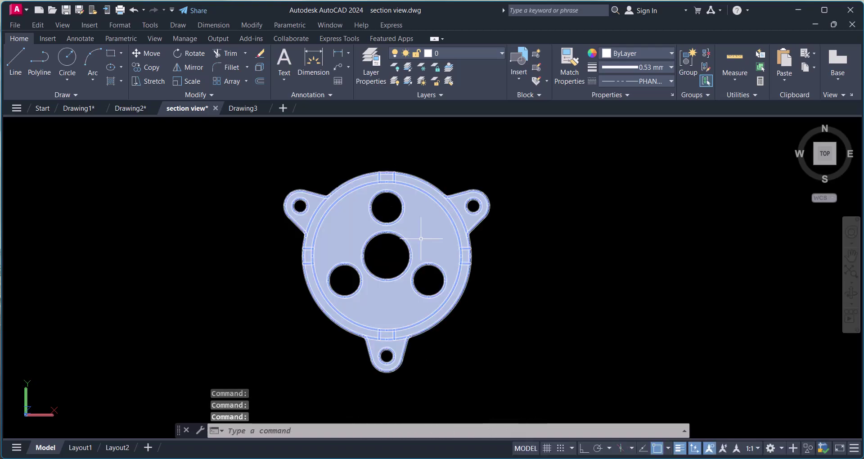
left_click(851, 294)
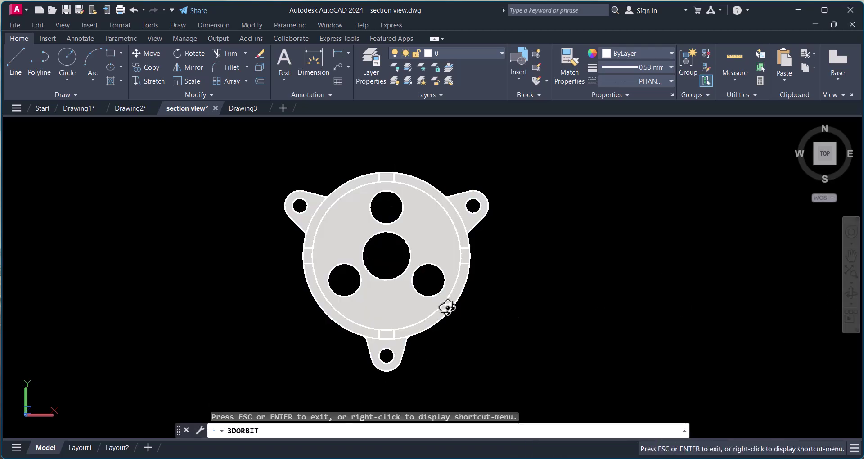
mouse_move(447, 305)
left_mouse_down()
mouse_move(424, 268)
mouse_move(411, 208)
mouse_move(420, 212)
mouse_move(410, 235)
mouse_move(427, 236)
left_mouse_up()
key("Escape")
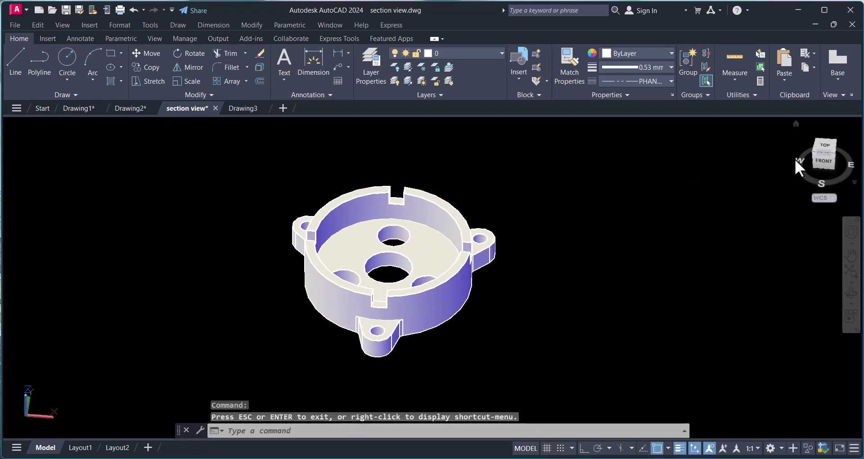
- Return to the Top view and switch to the 3D Modeling workspace
left_click(822, 147)
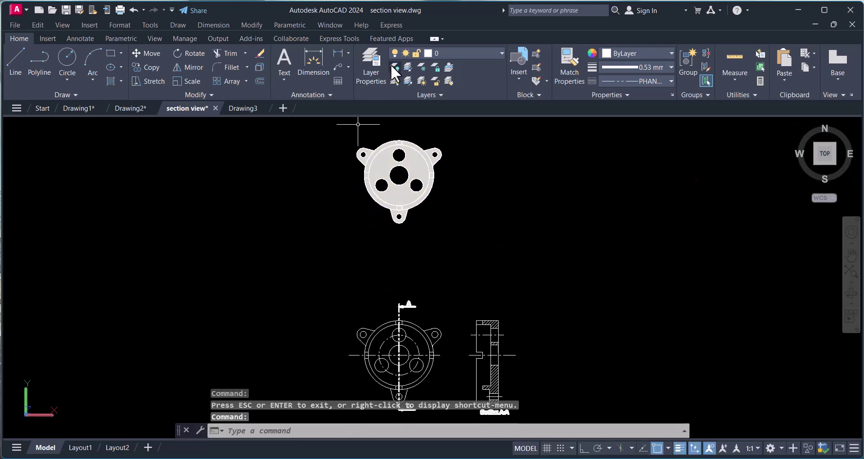
key("Escape")
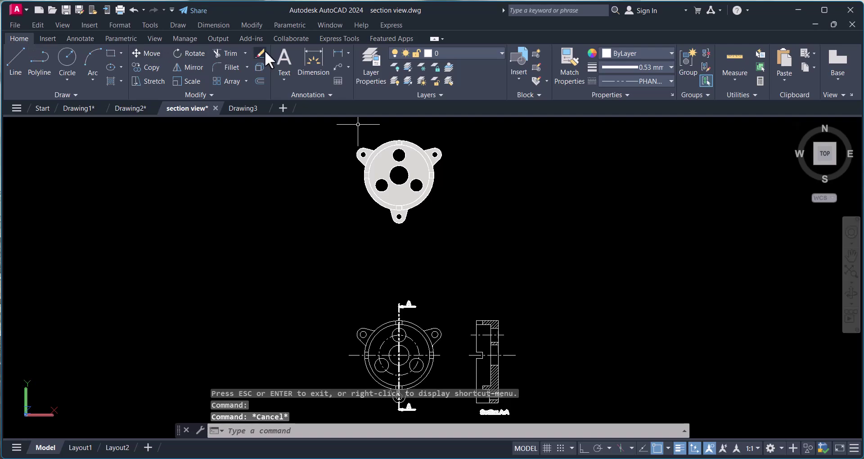
left_click(781, 449)
left_click(791, 378)
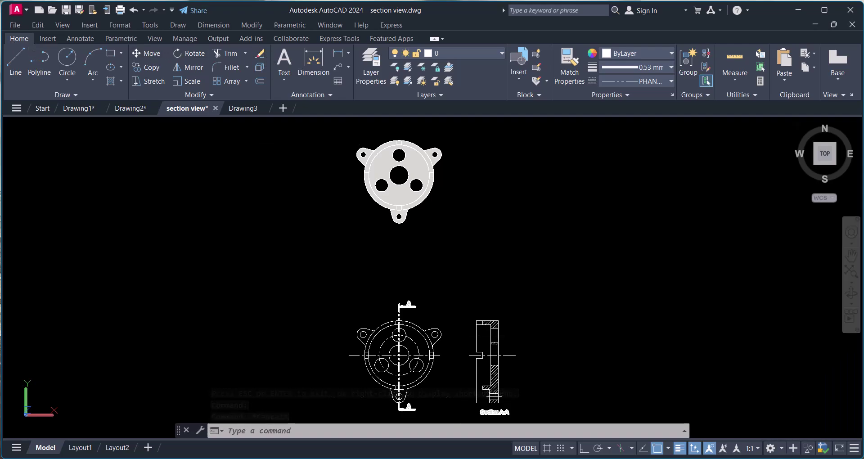
- Close Activity Insights, try a vertical section plane through the centre hole, then undo it
left_click(571, 162)
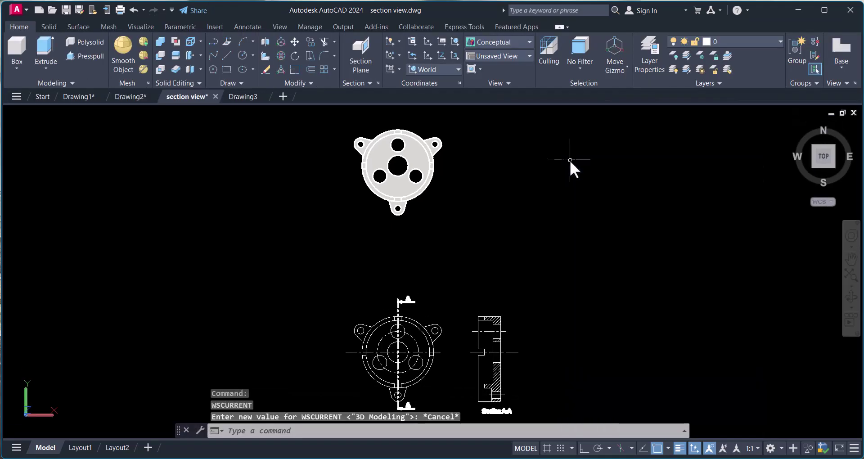
key("Escape")
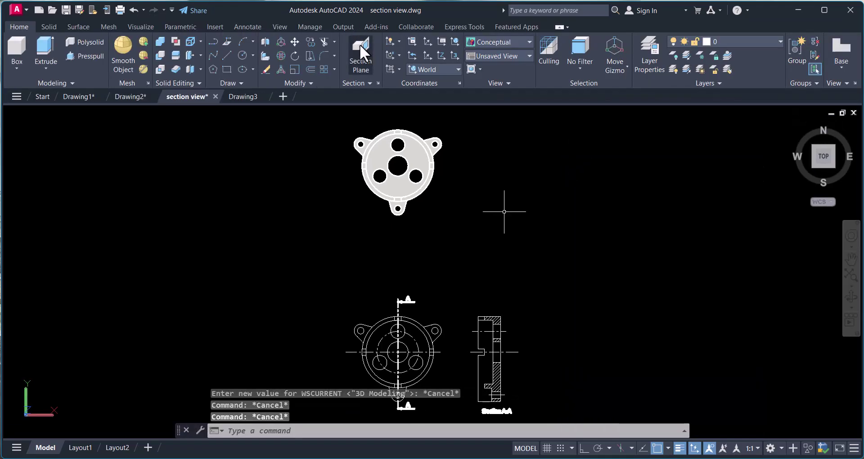
left_click(360, 44)
left_click(396, 156)
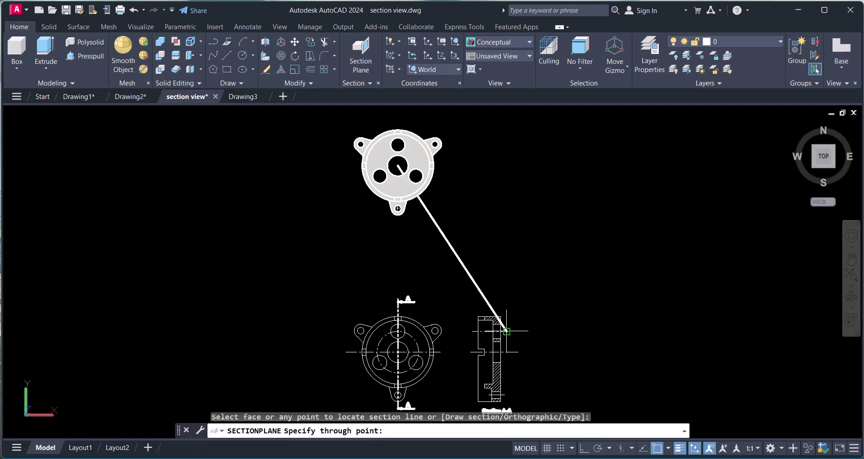
left_click(583, 448)
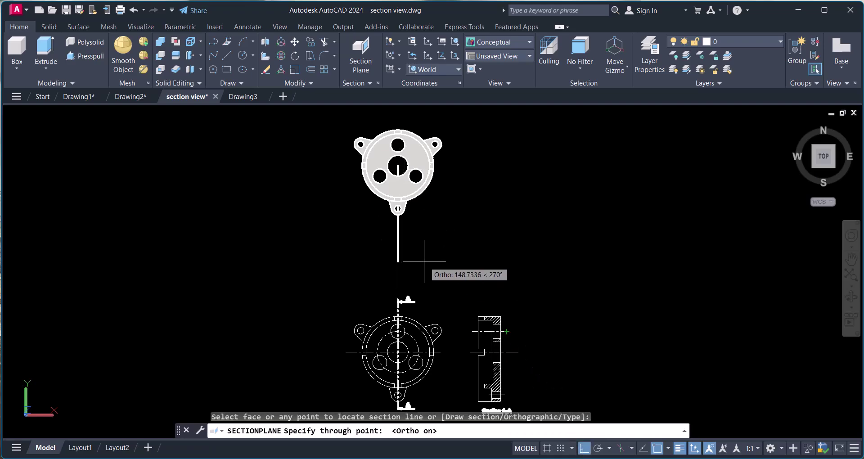
left_click(402, 235)
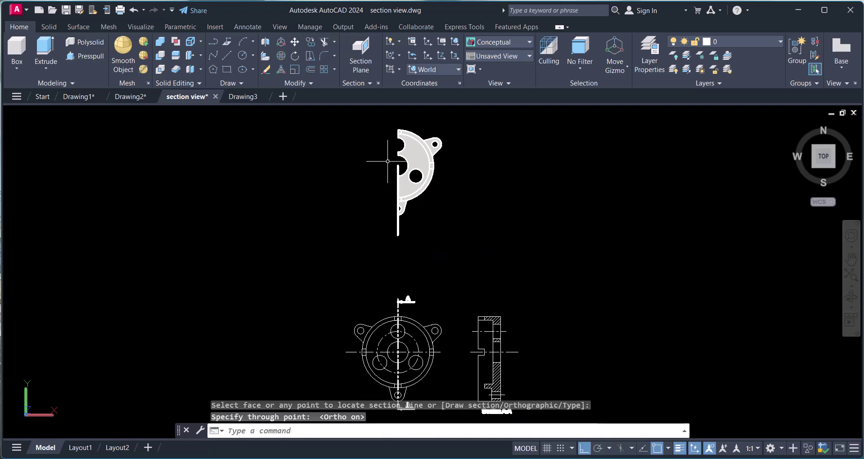
key("Escape")
key("ctrl+z")
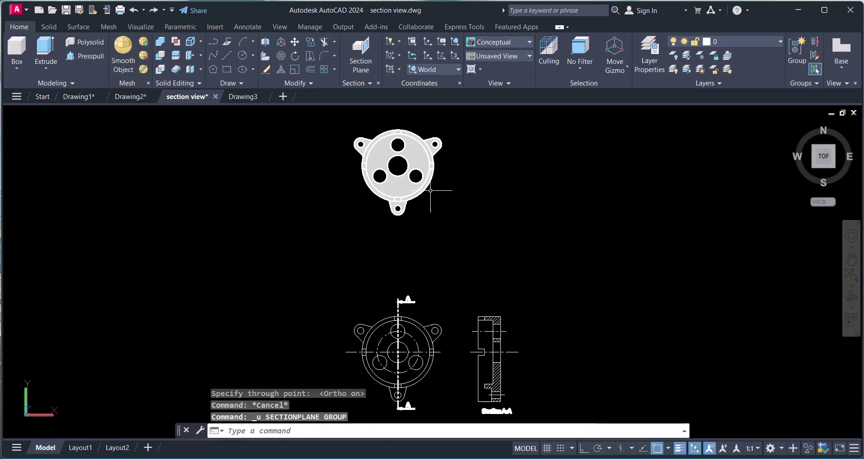
- Redo the section plane vertically through the centre hole with Ortho on
left_click(360, 54)
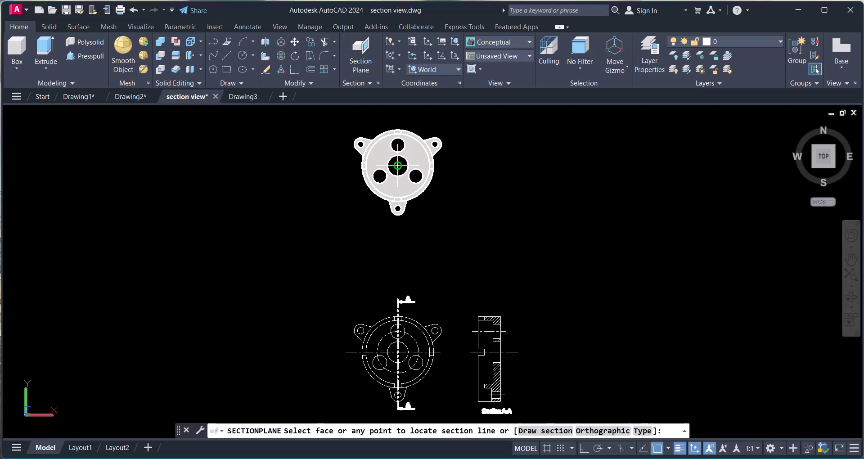
left_click(398, 166)
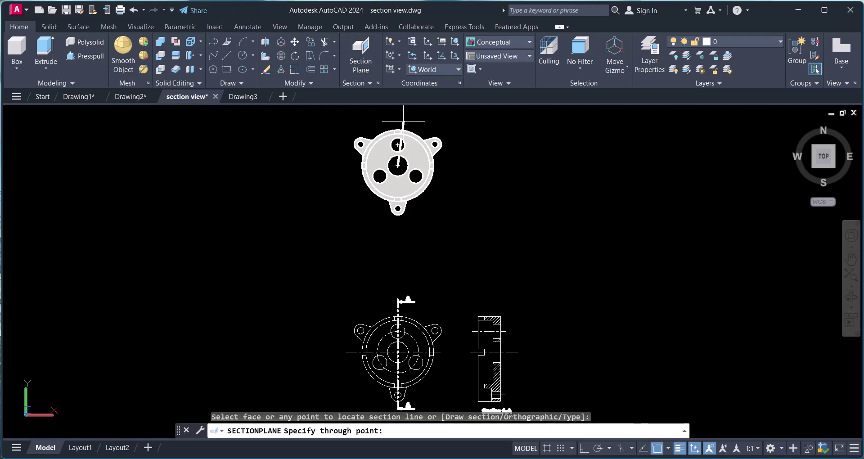
left_click(584, 448)
scroll(494, 307, "down", 4)
left_click(454, 208)
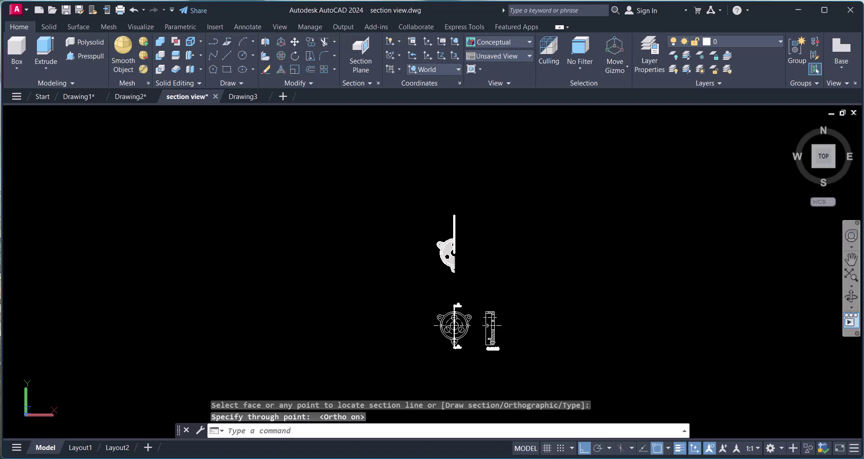
left_click(851, 296)
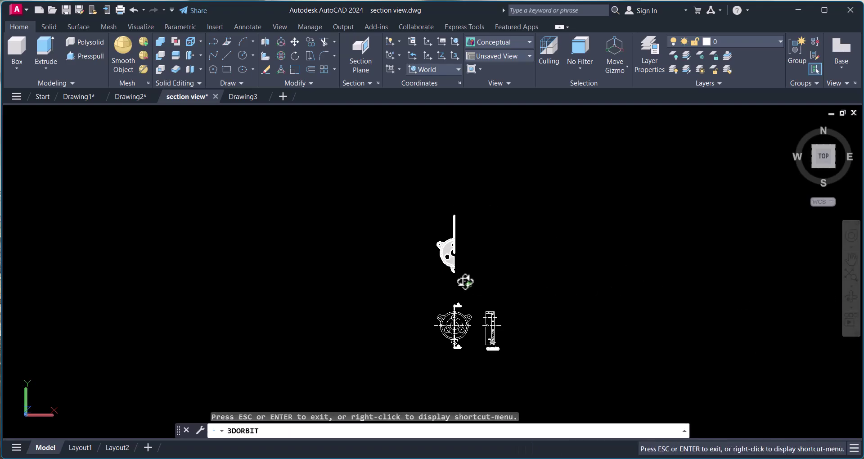
left_click_drag(463, 280, 395, 207)
scroll(473, 271, "up", 5)
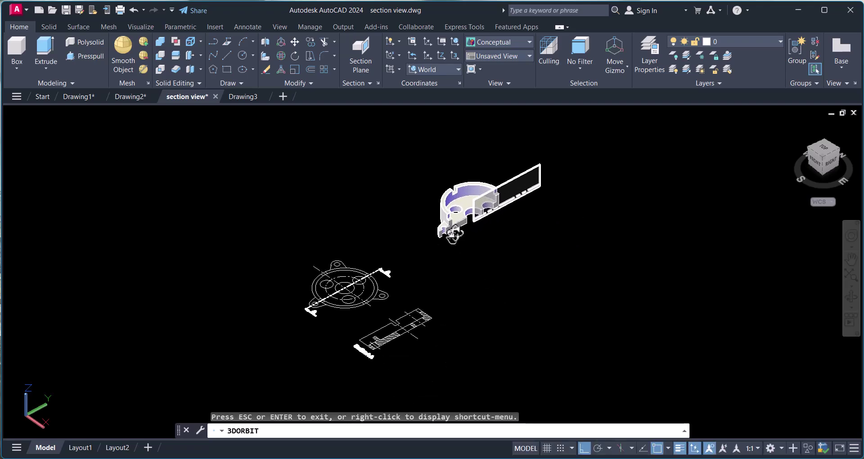
scroll(455, 223, "up", 5)
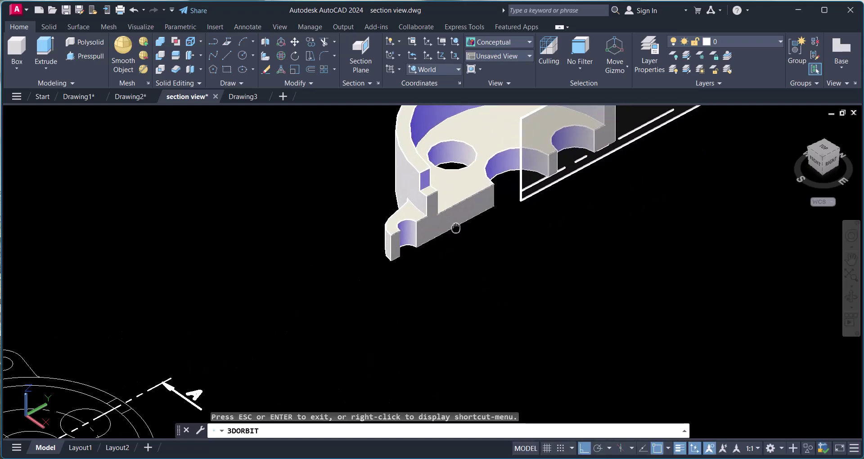
left_click_drag(410, 247, 206, 334)
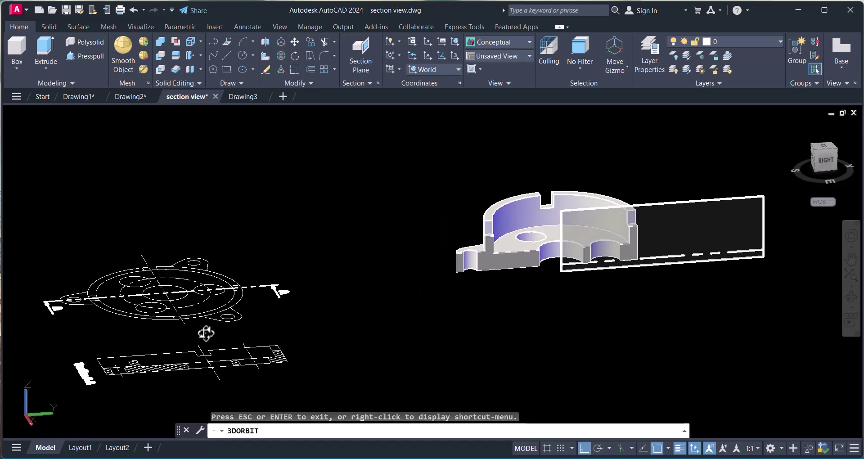
left_click_drag(446, 303, 353, 243)
mouse_move(365, 295)
left_mouse_down()
mouse_move(339, 260)
mouse_move(404, 295)
mouse_move(399, 272)
mouse_move(348, 269)
left_mouse_up()
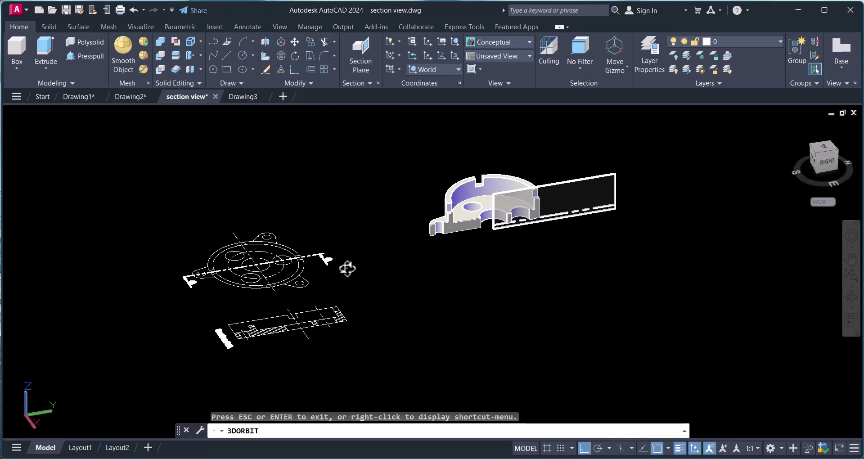
left_click_drag(491, 238, 550, 180)
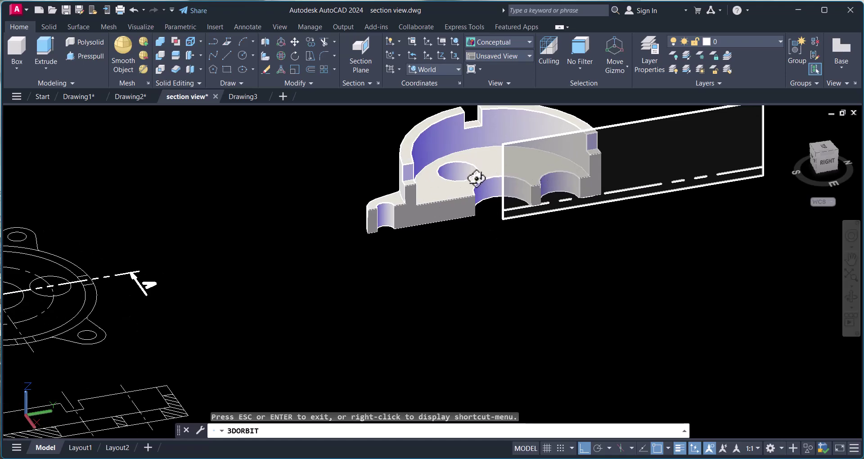
scroll(484, 238, "up", 3)
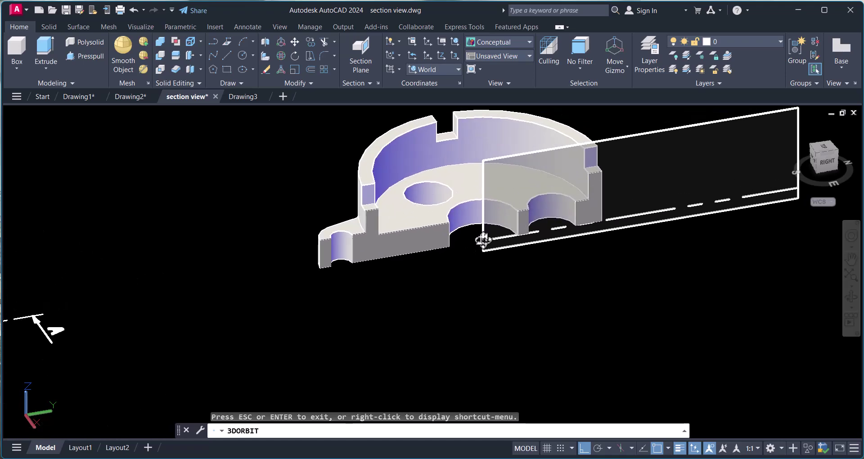
scroll(474, 238, "down", 5)
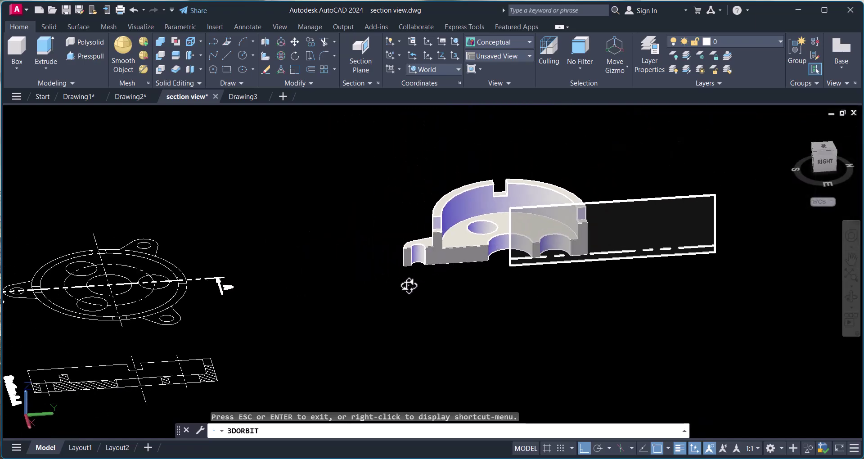
left_click_drag(389, 312, 392, 329)
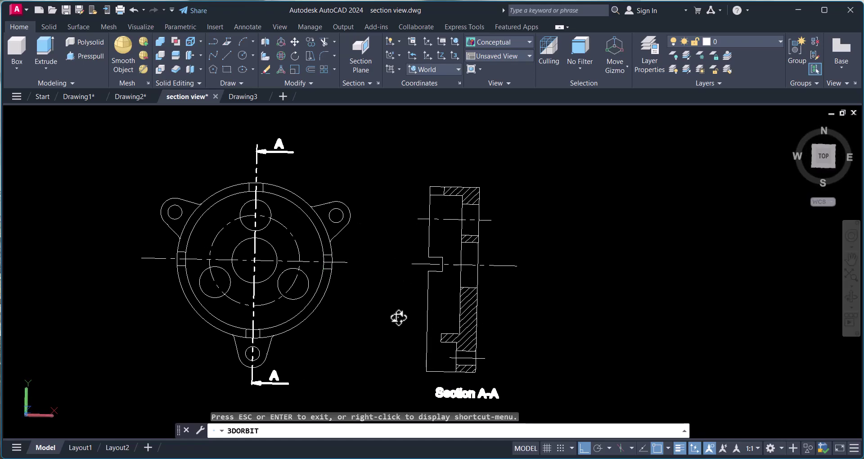
left_click_drag(372, 289, 371, 329)
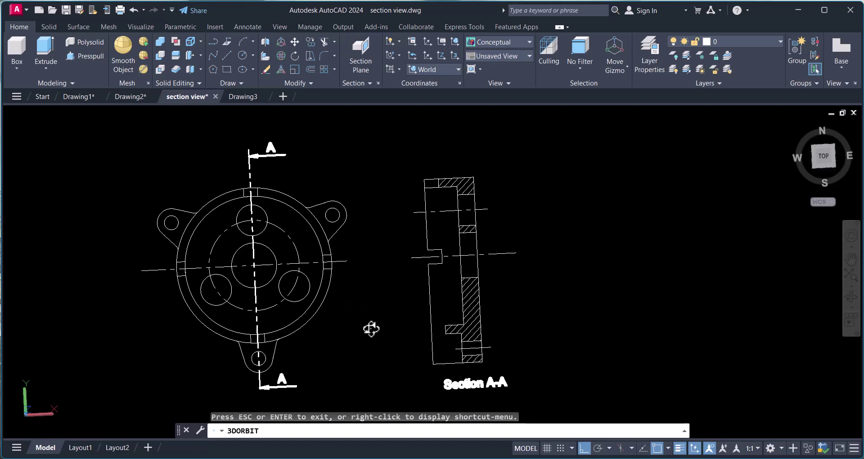